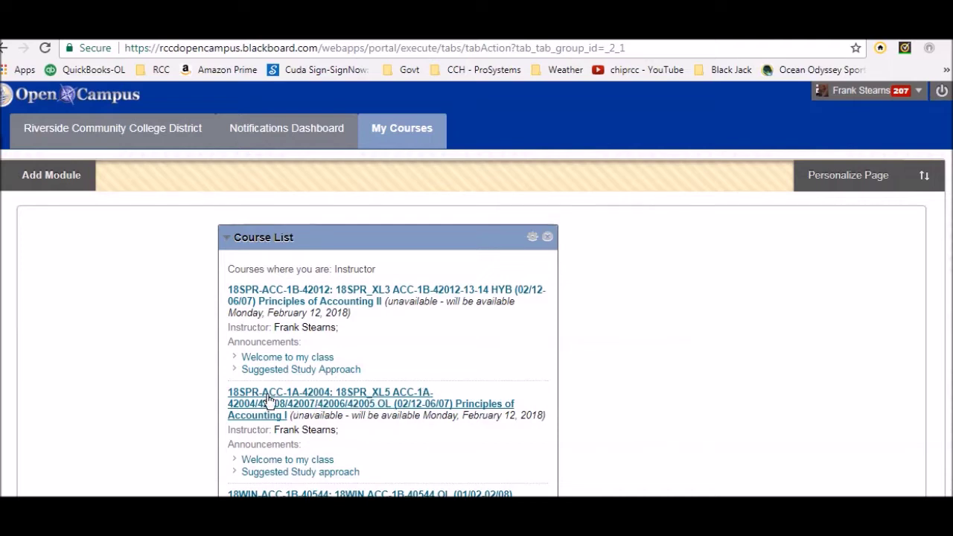
Go to the Cengage section of the ACC-1A Principles of Accounting I course, highlight the course code and open Cengage Homework & Extra Credit
left_click(268, 398)
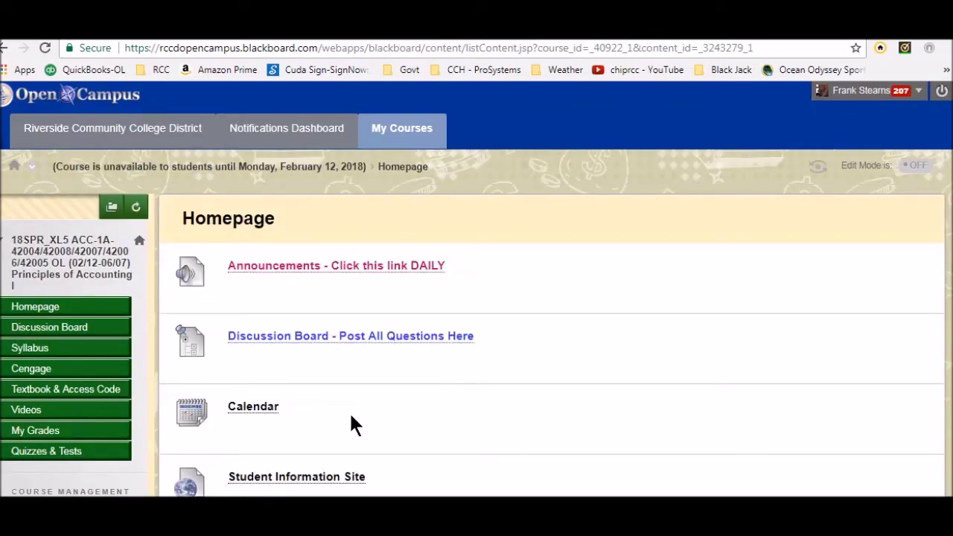
left_click(40, 373)
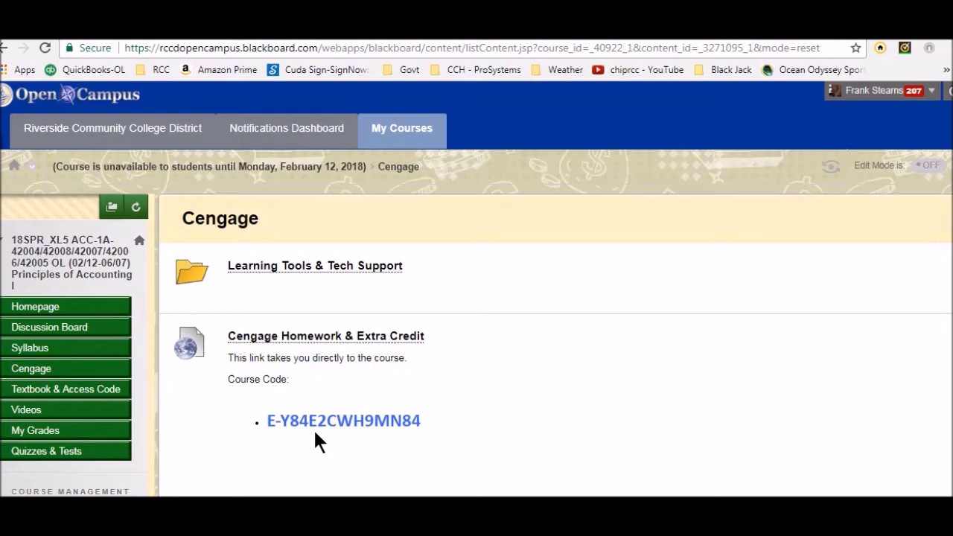
left_click_drag(420, 422, 270, 429)
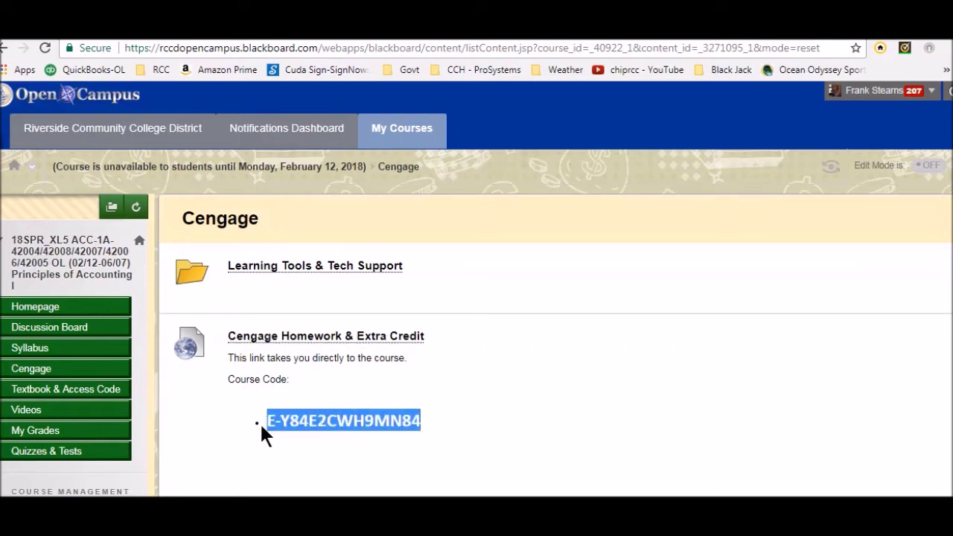
left_click(307, 337)
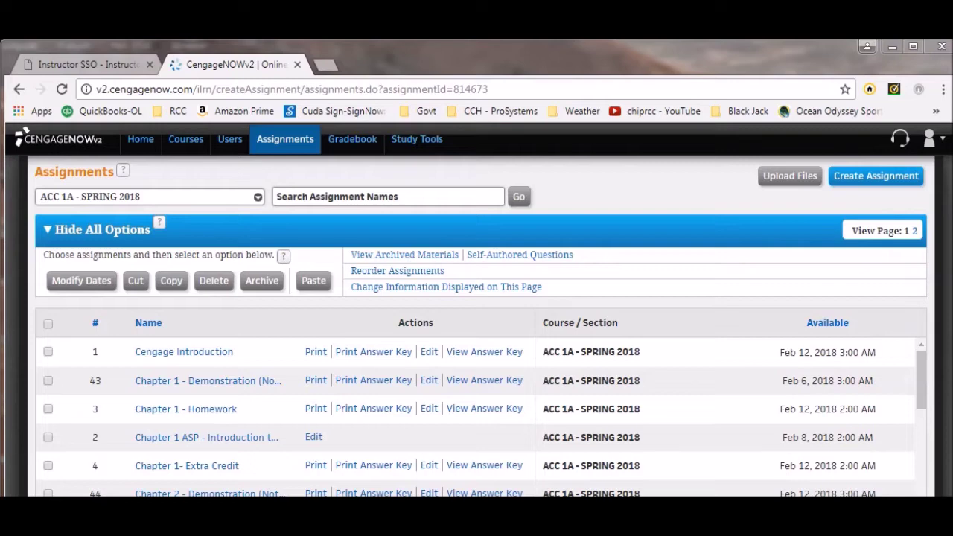
Start the Chapter 1 ASP - Introduction to Accounting and Business assignment as a student preview
left_click(191, 444)
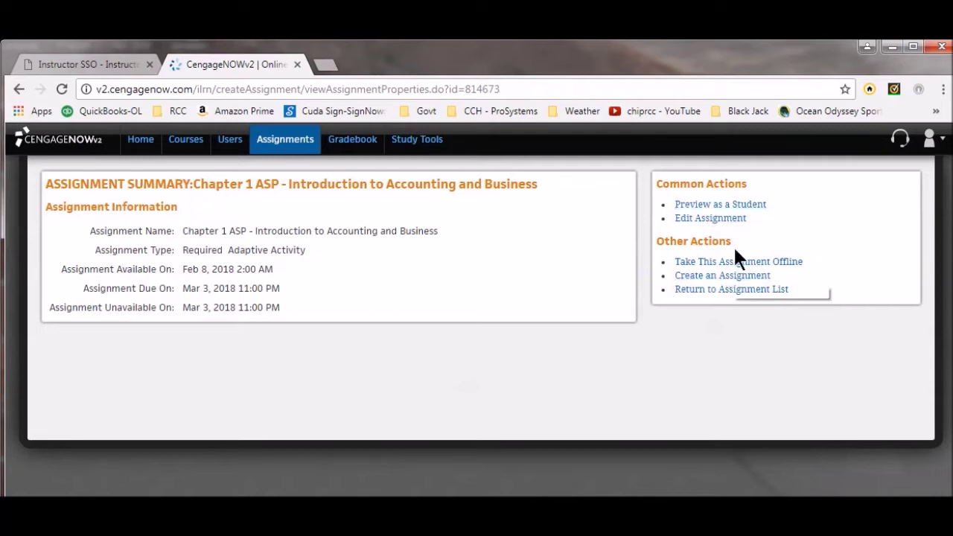
left_click(710, 205)
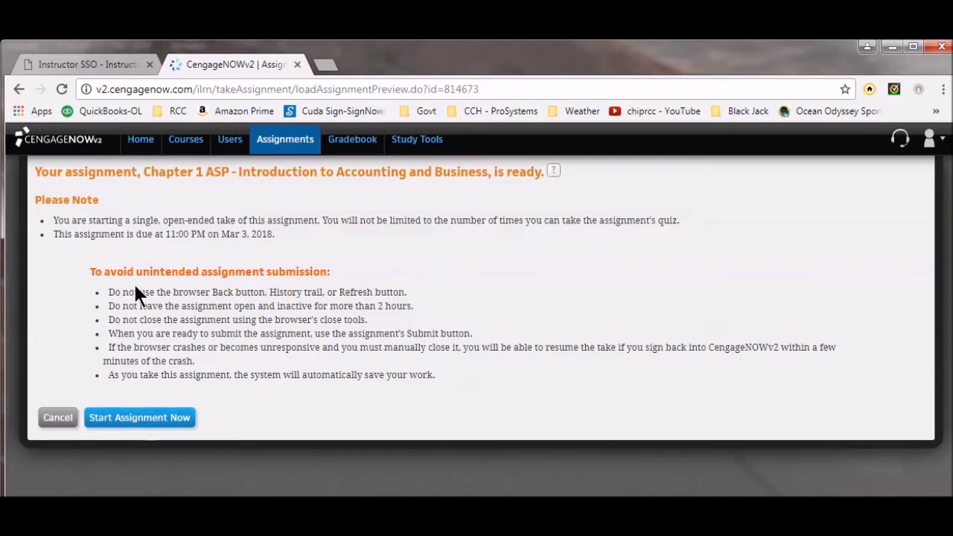
left_click(140, 418)
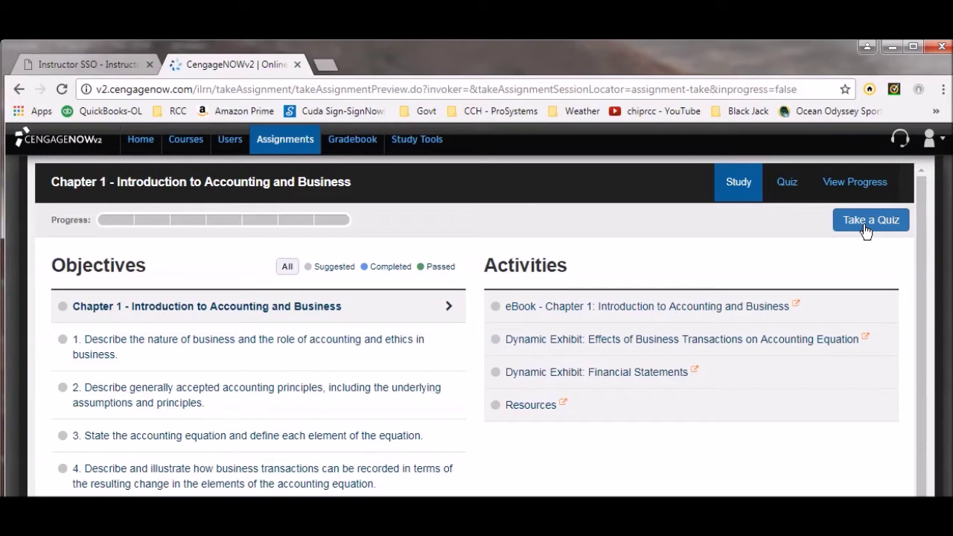
Look through the contents of the Chapter 1 eBook from the chapter's activities and return to the assignment
left_click(538, 318)
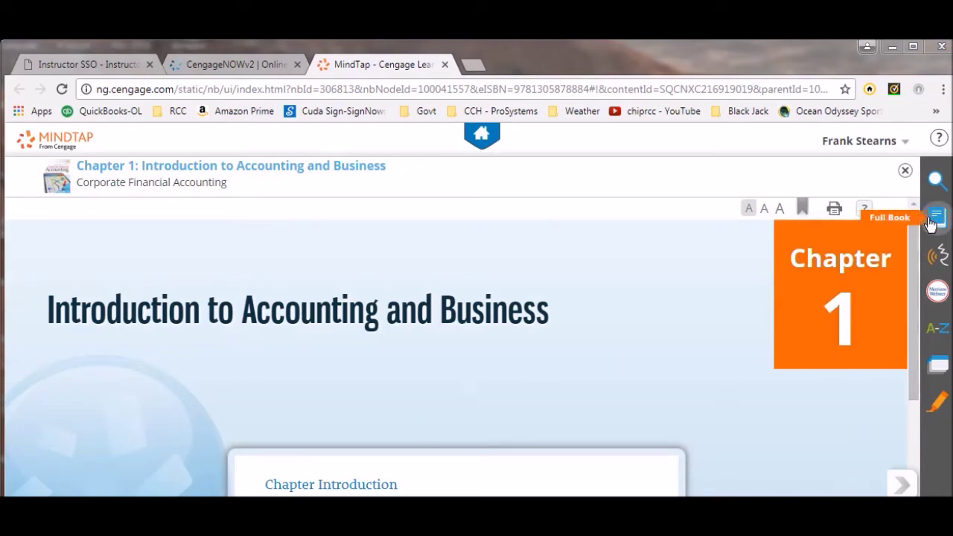
mouse_move(913, 223)
left_mouse_down()
mouse_move(902, 399)
mouse_move(923, 395)
mouse_move(921, 379)
mouse_move(922, 478)
left_mouse_up()
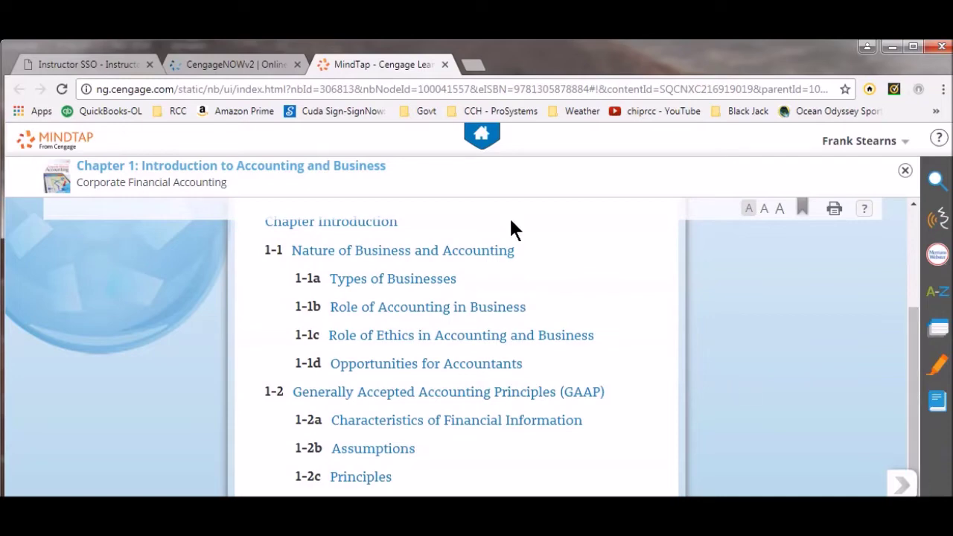
left_click(241, 64)
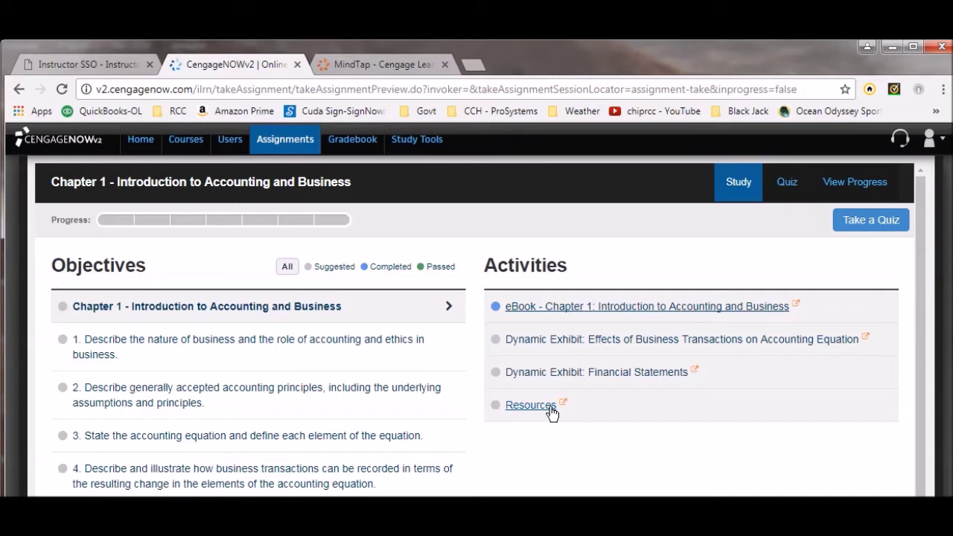
Show the activities for objective 1 and view eBook section 1-1, Nature of Business and Accounting
left_click(94, 347)
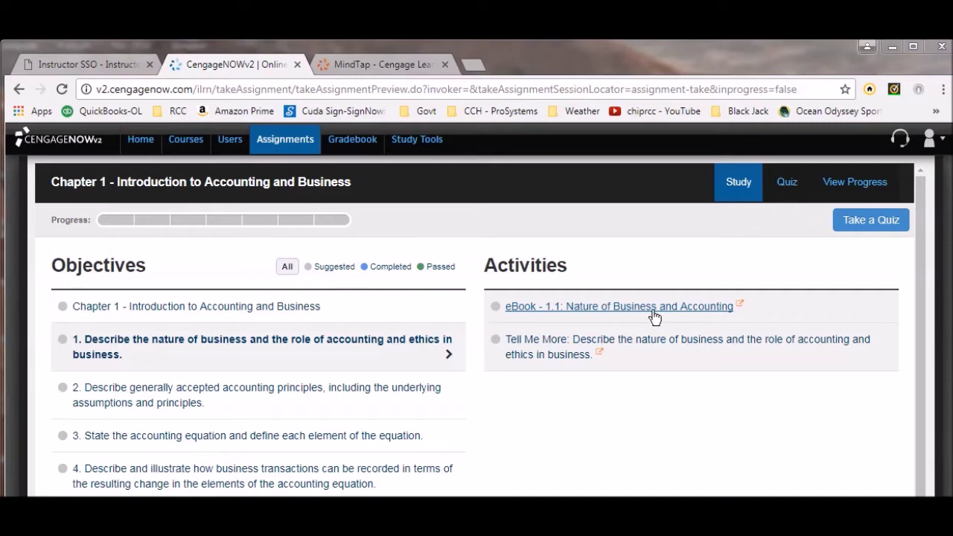
left_click(394, 58)
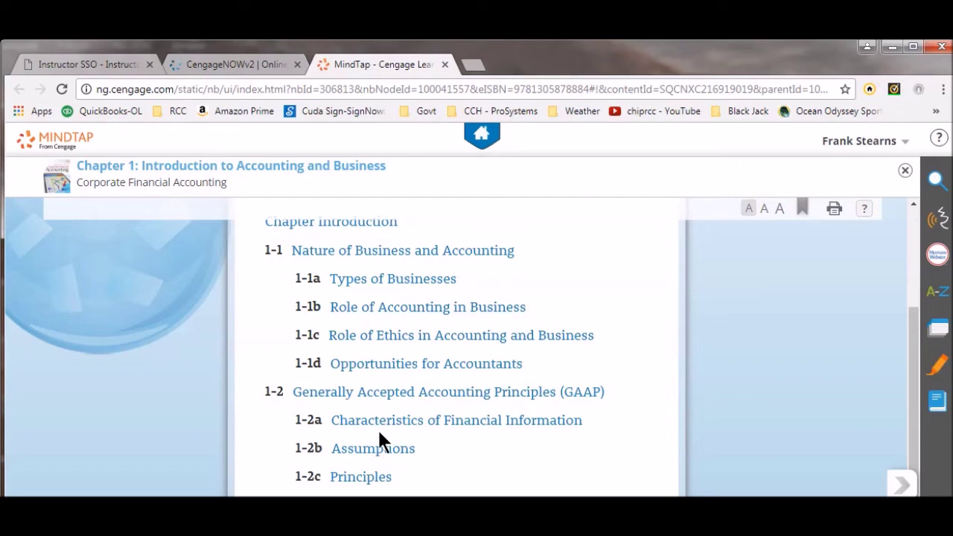
left_click(352, 255)
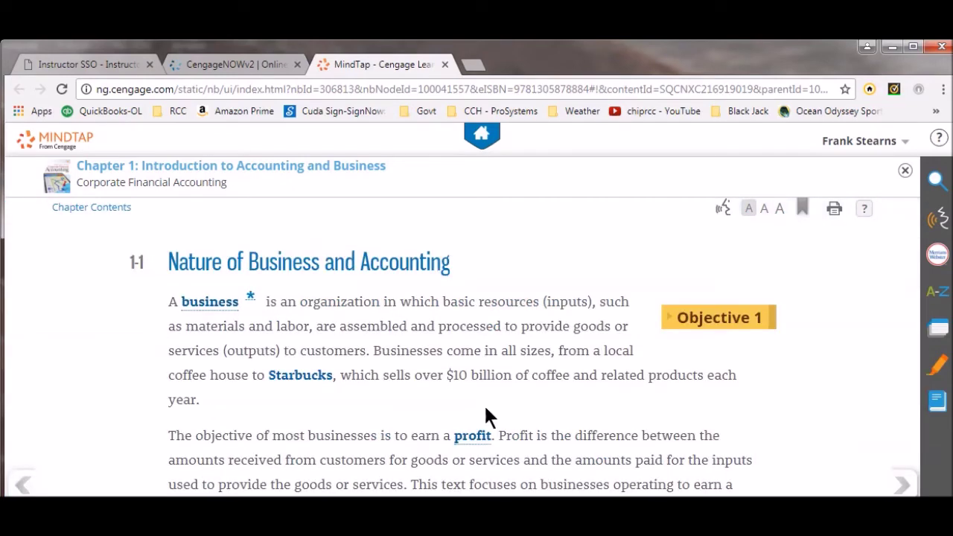
Check the ReadSpeaker options and have eBook section 1-1 read aloud
left_click(938, 218)
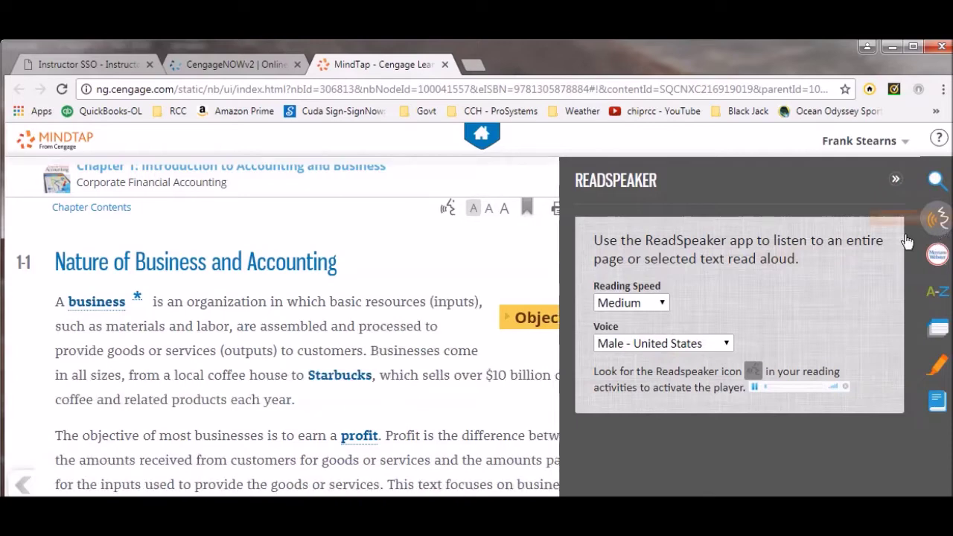
left_click(896, 179)
left_click(719, 209)
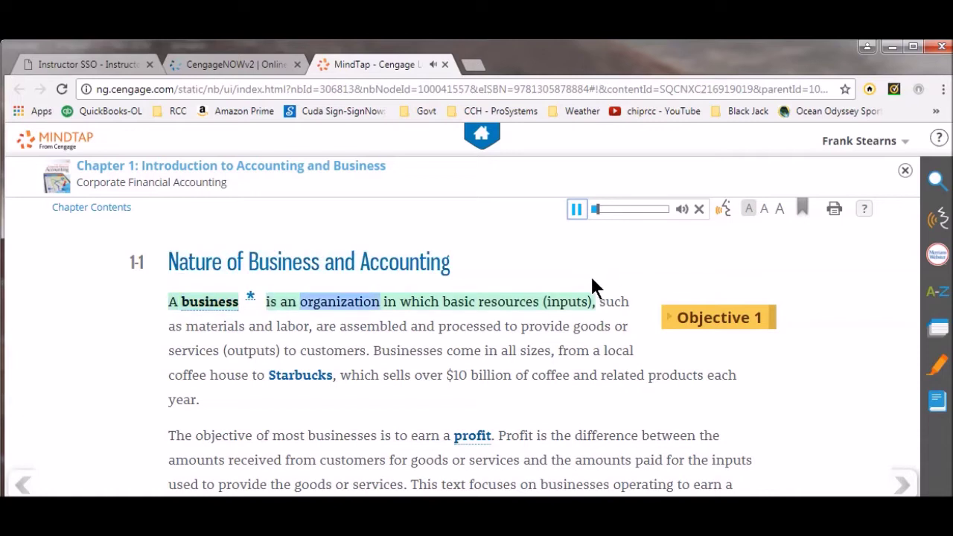
left_click(723, 206)
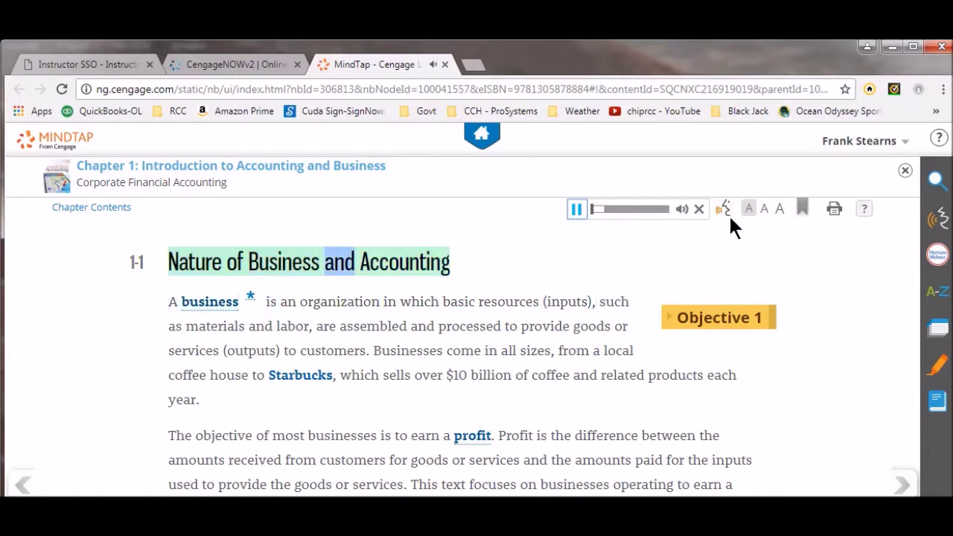
left_click(721, 208)
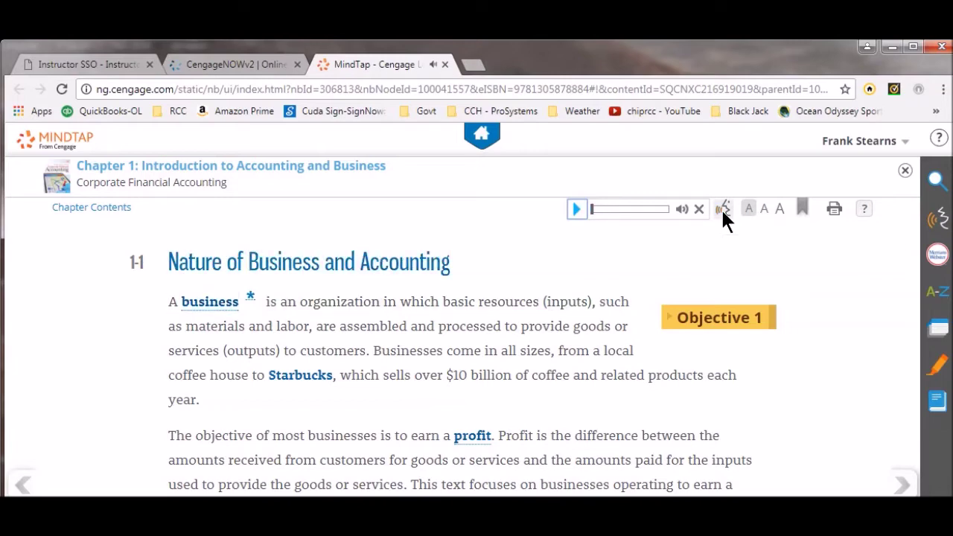
left_click(227, 59)
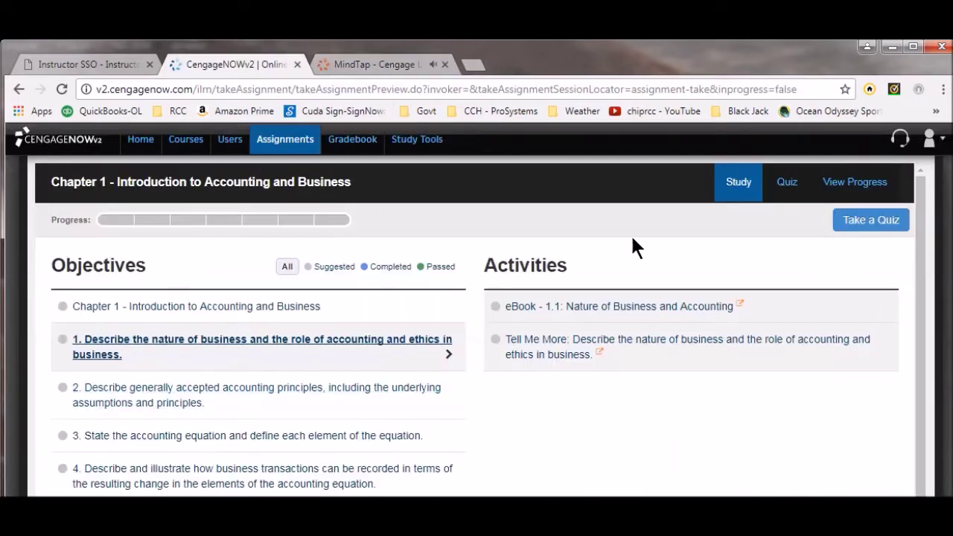
left_click(382, 67)
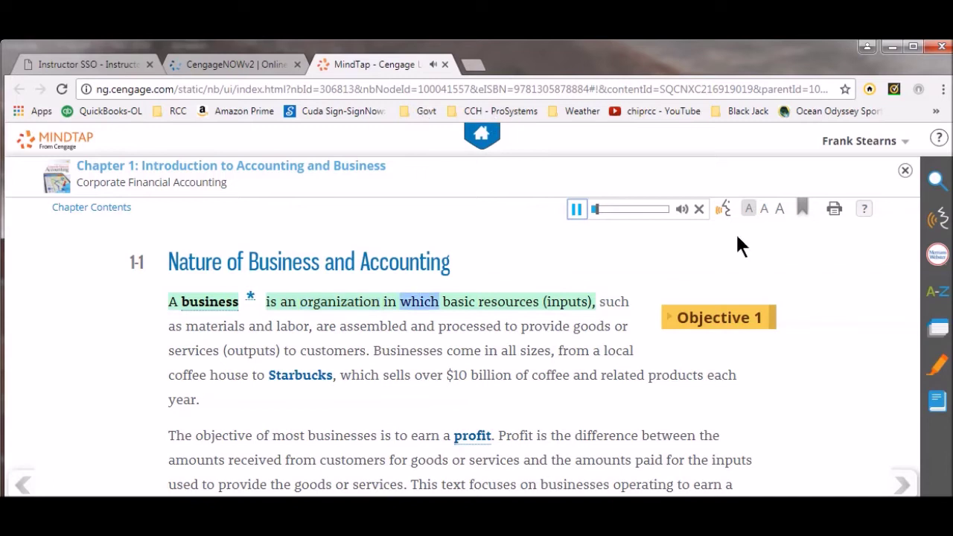
right_click(726, 208)
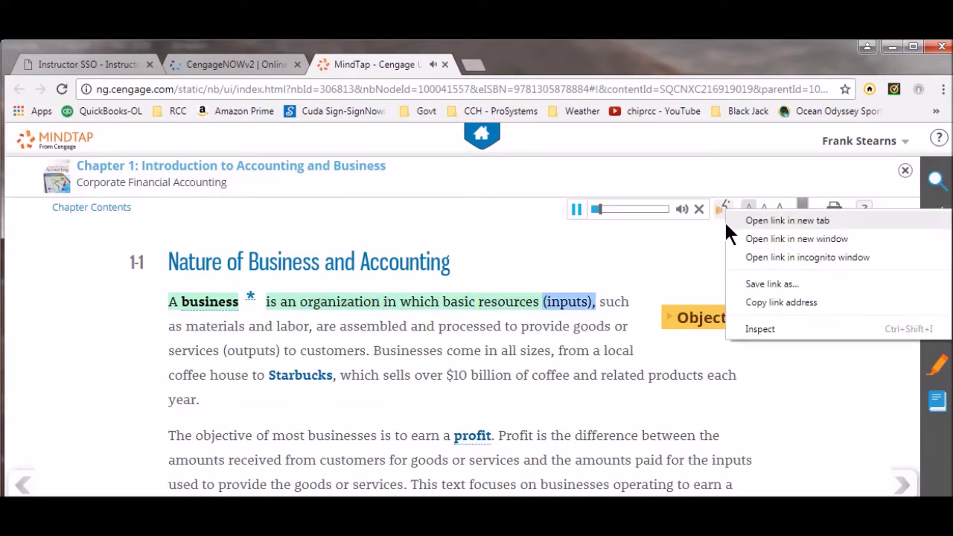
left_click(446, 316)
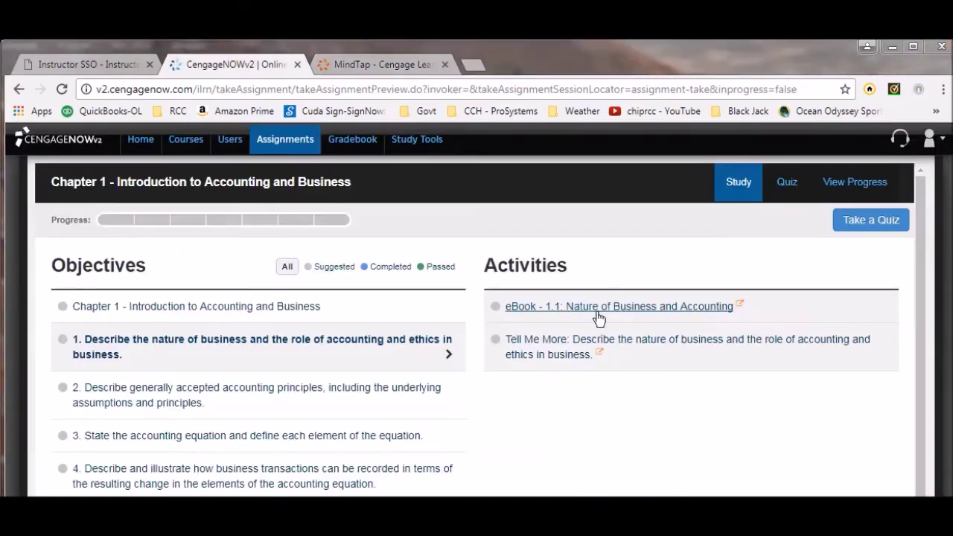
Play the Tell Me More video for objective 1, look over its slide and close the video
left_click(560, 346)
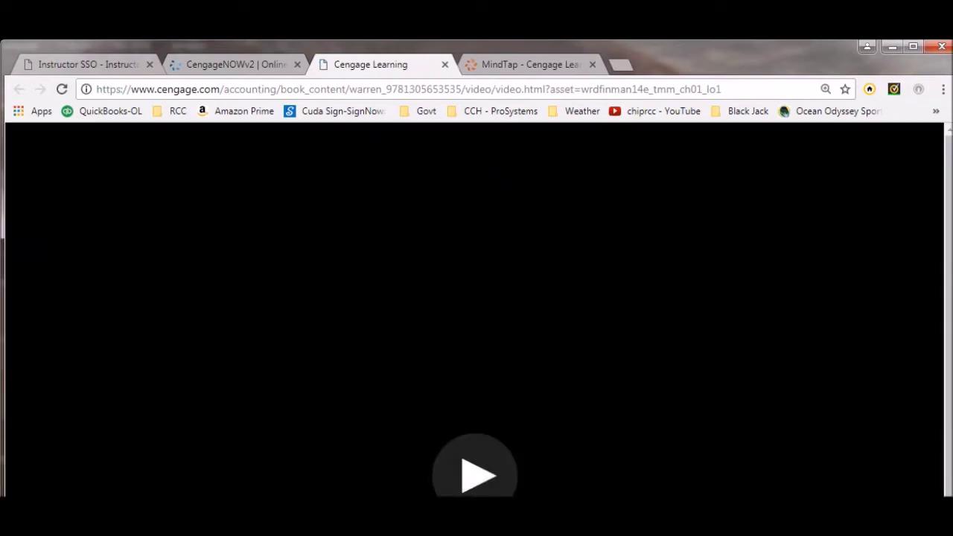
left_click(463, 488)
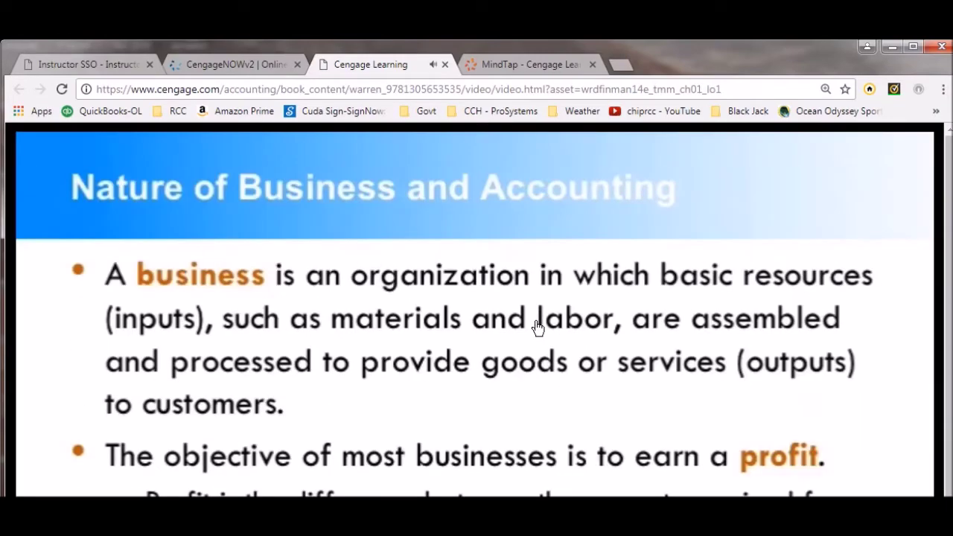
scroll(537, 328, "down", 3)
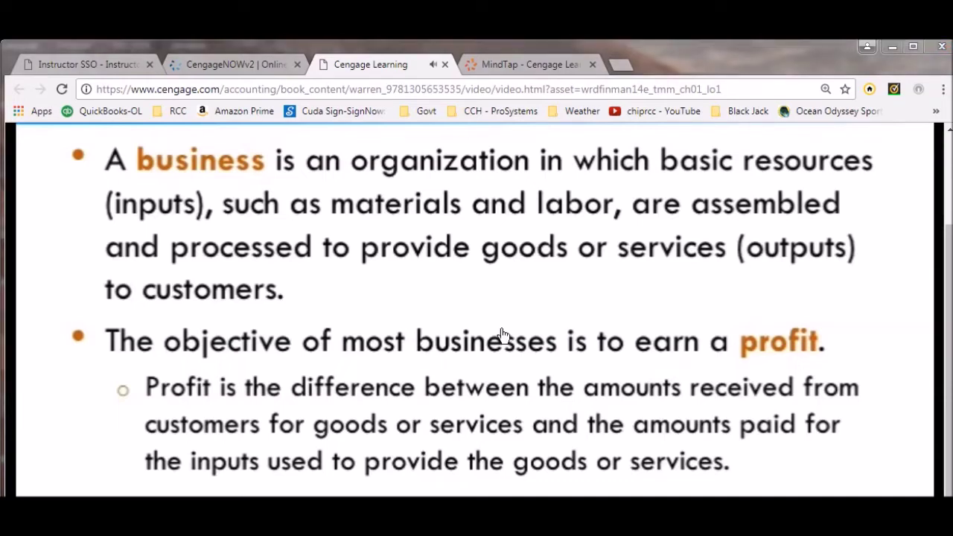
scroll(501, 334, "up", 3)
scroll(503, 335, "down", 4)
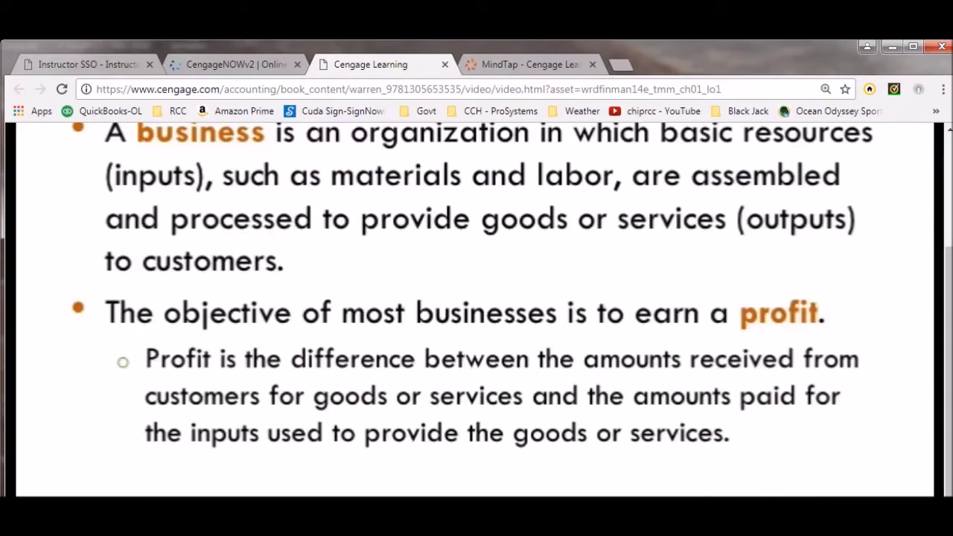
key("ctrl+w")
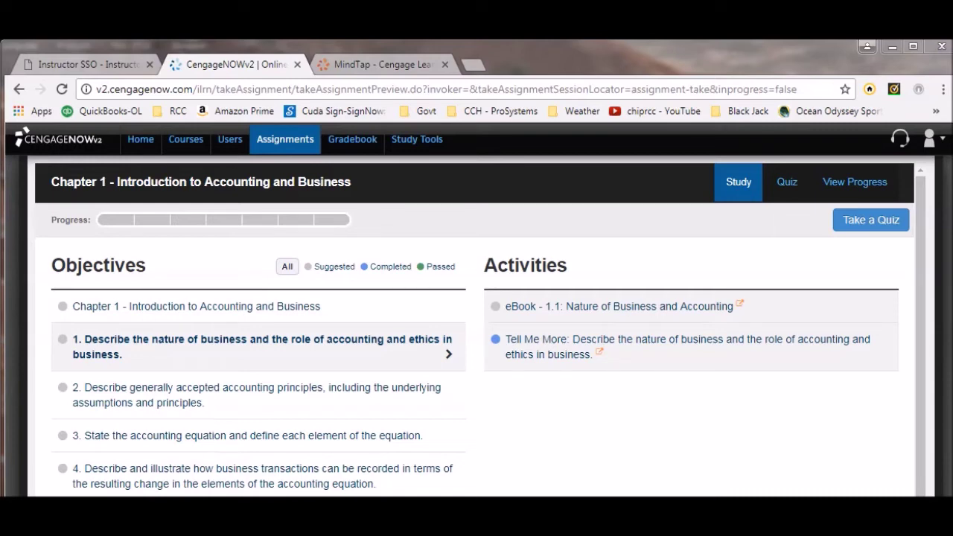
Review the study activities offered for objectives 2 and 3 of Chapter 1
left_click(186, 396)
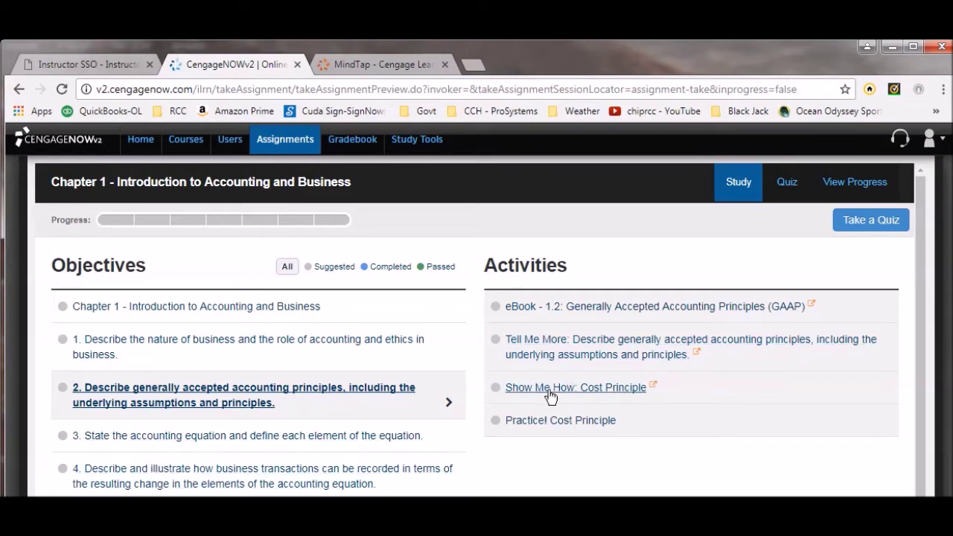
left_click(322, 441)
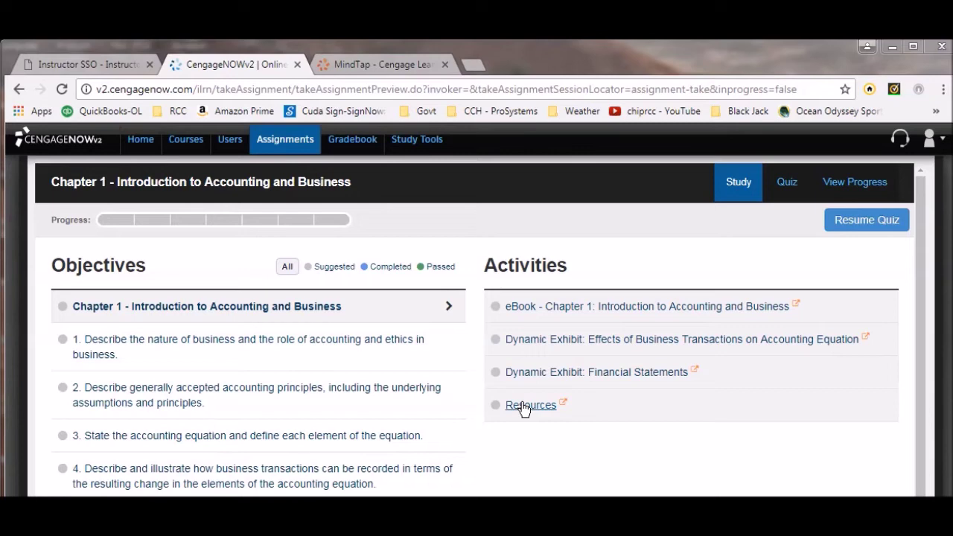
Resume the Chapter 1 quiz and check the overview of its question pages
left_click(844, 227)
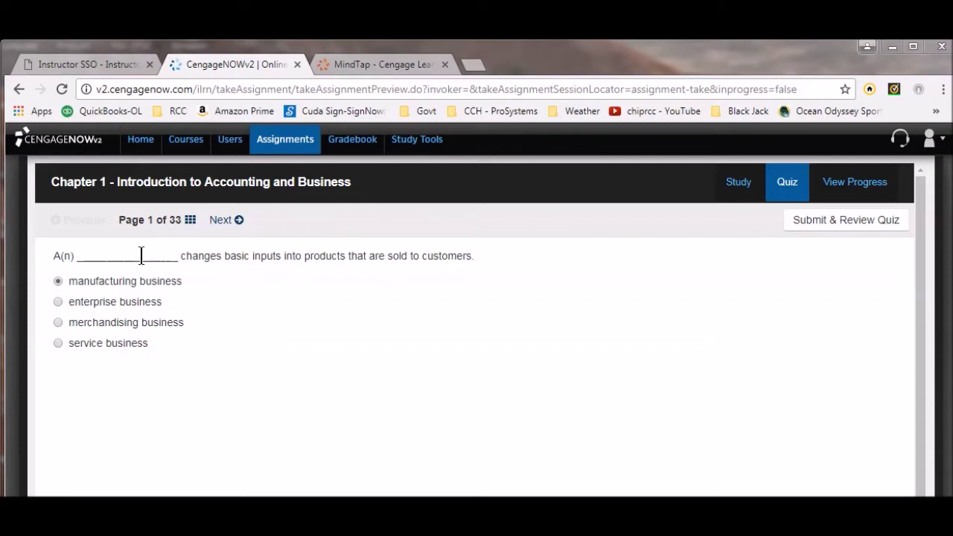
left_click(190, 221)
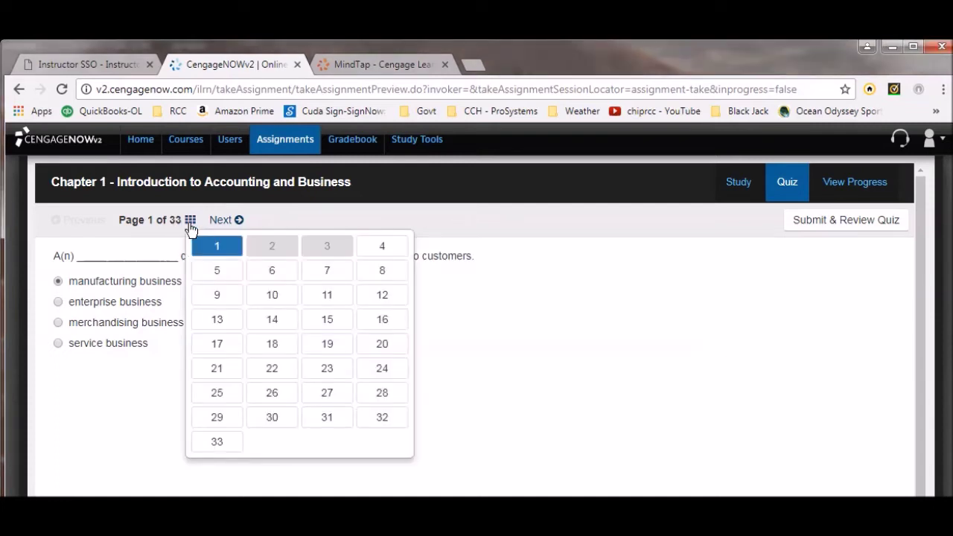
left_click(142, 384)
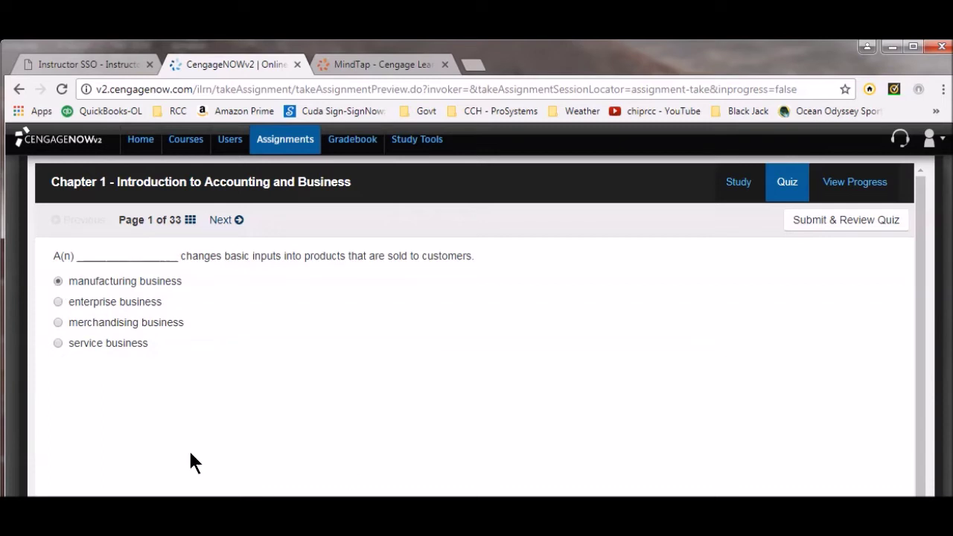
Answer quiz question 2 with Merchandising businesses and question 3 with A manager
left_click(805, 223)
left_click(236, 221)
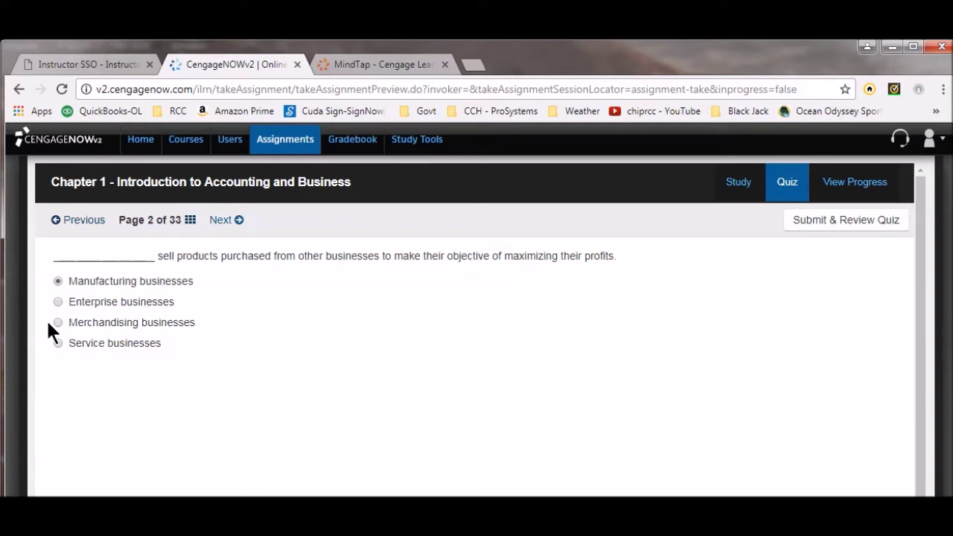
left_click(67, 326)
left_click(223, 225)
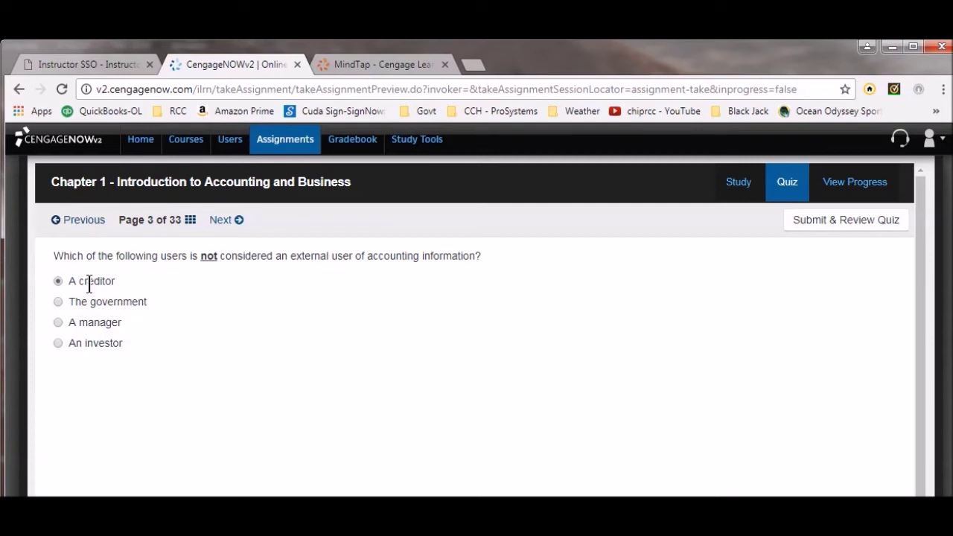
left_click(58, 324)
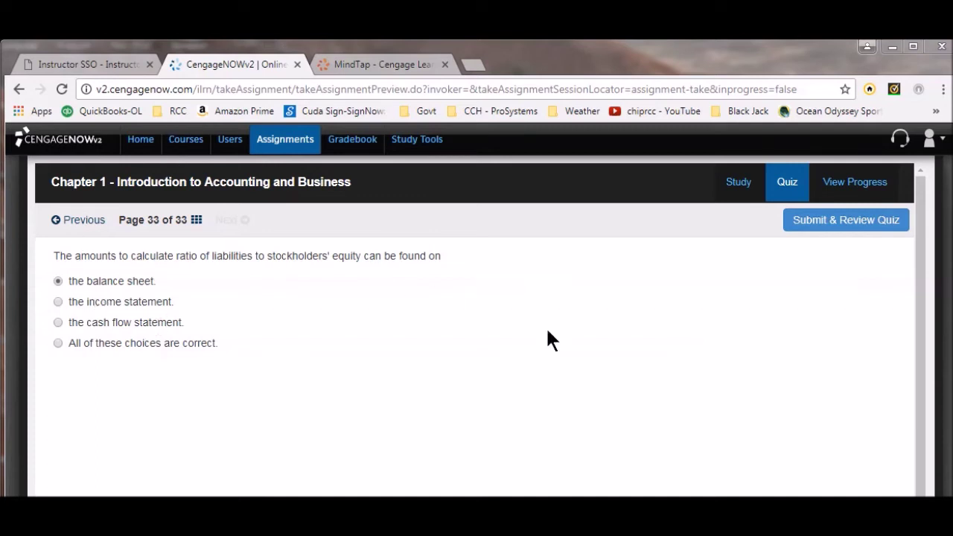
left_click_drag(924, 220, 915, 435)
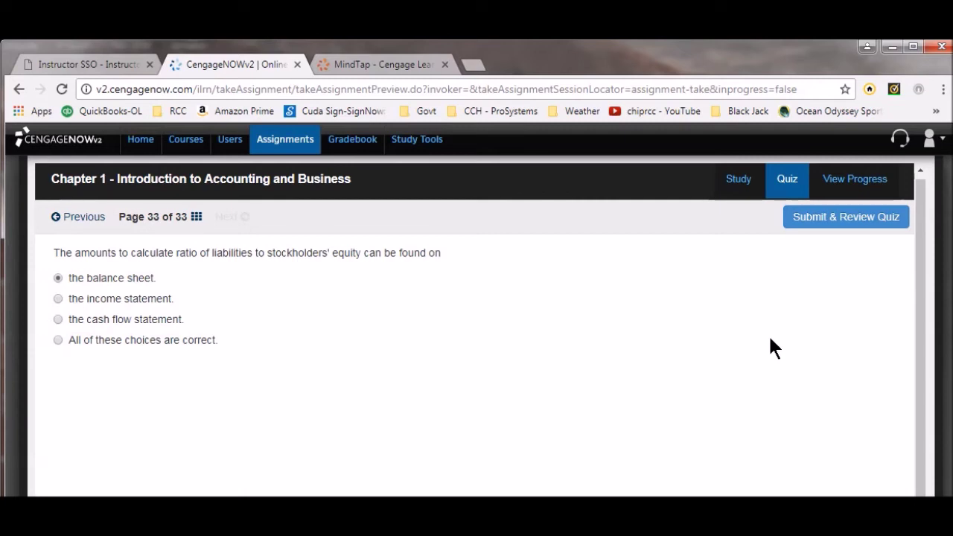
Submit the Chapter 1 quiz for review and look through its objective scores and item results
left_click(840, 228)
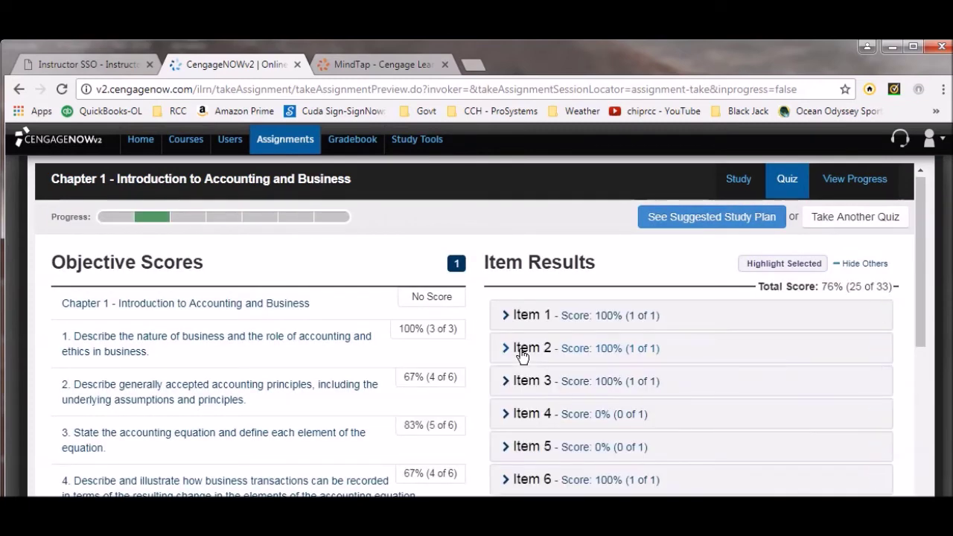
scroll(521, 356, "down", 1)
scroll(522, 356, "down", 10)
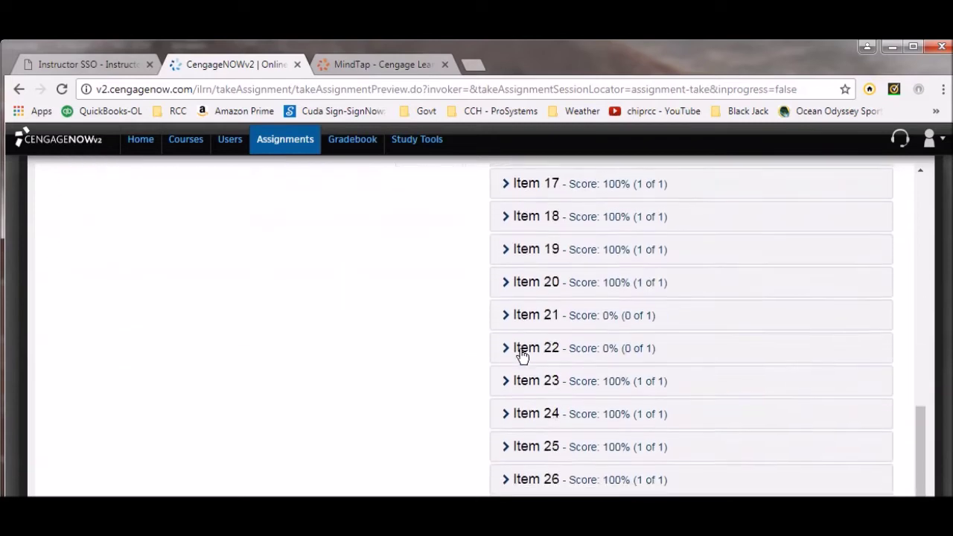
scroll(523, 356, "up", 11)
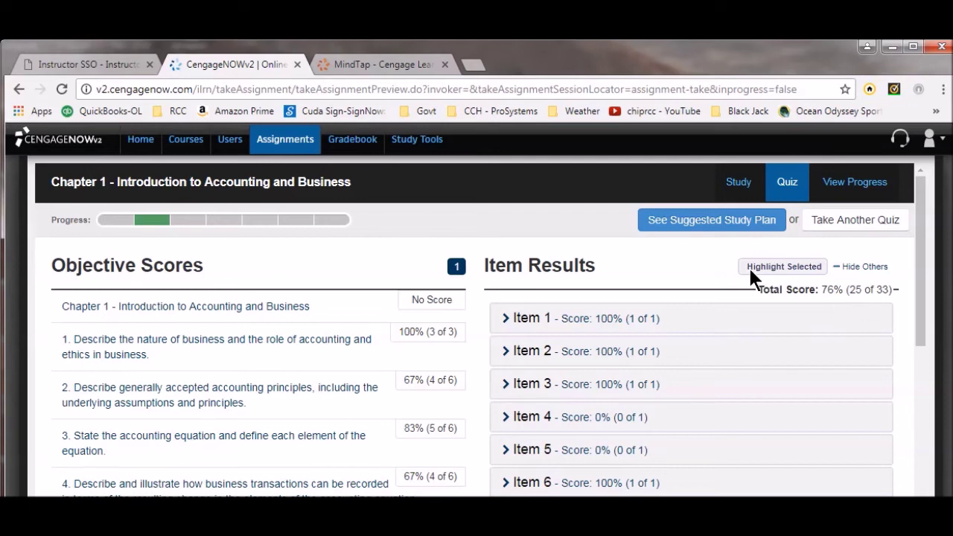
Open the suggested study plan and review the activities offered for objectives 2, 3 and 4
left_click(684, 231)
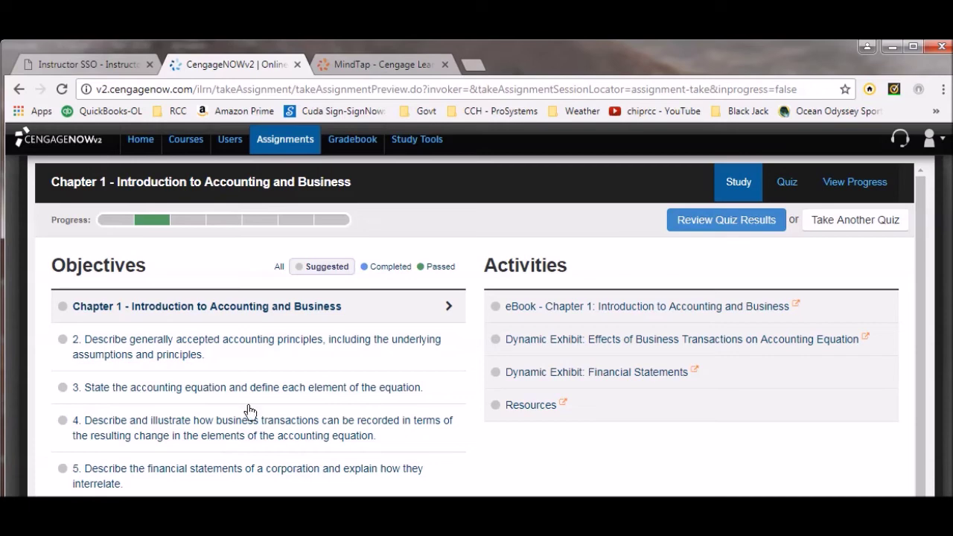
left_click(147, 354)
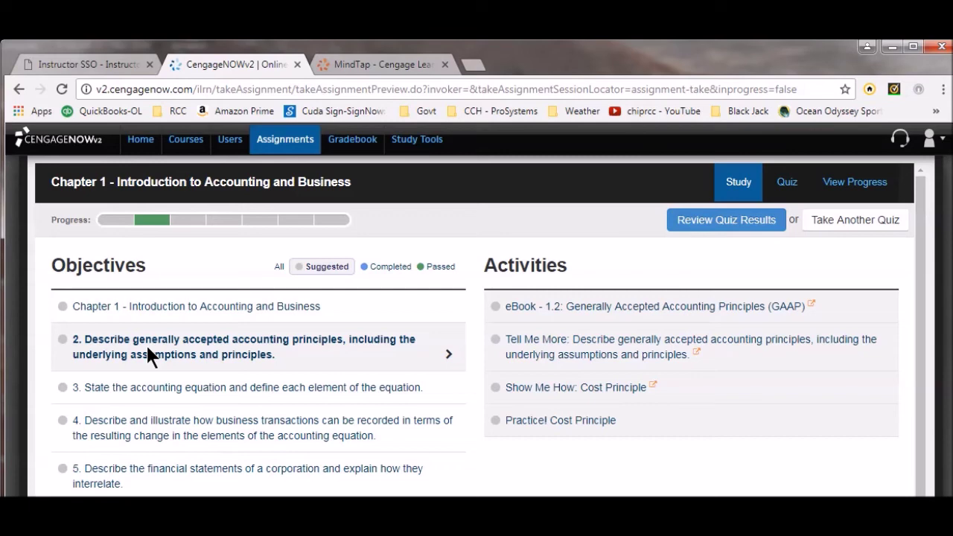
left_click(157, 389)
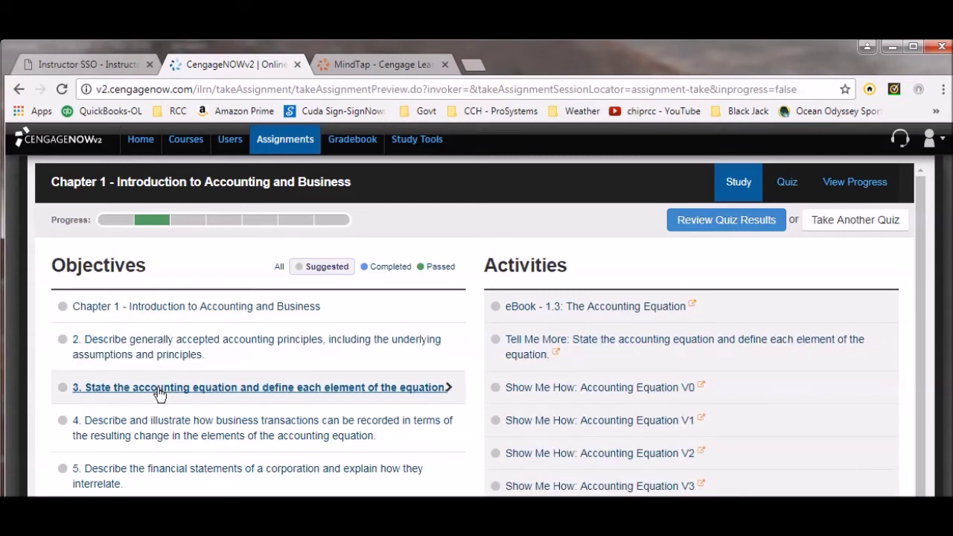
left_click(173, 429)
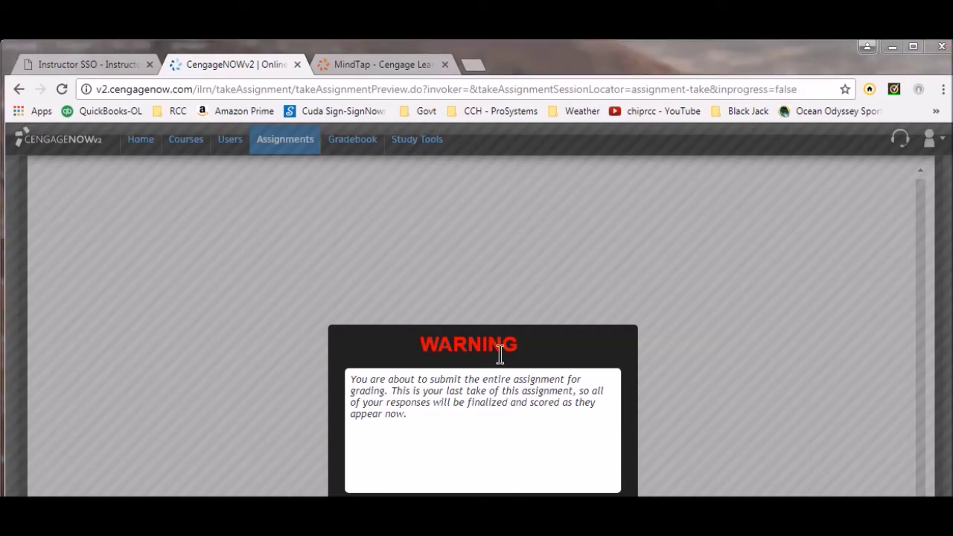
Leave the Chapter 1 ASP assignment, return to the assignment list and check its possible points, type and unavailable dates
left_click_drag(570, 366, 568, 242)
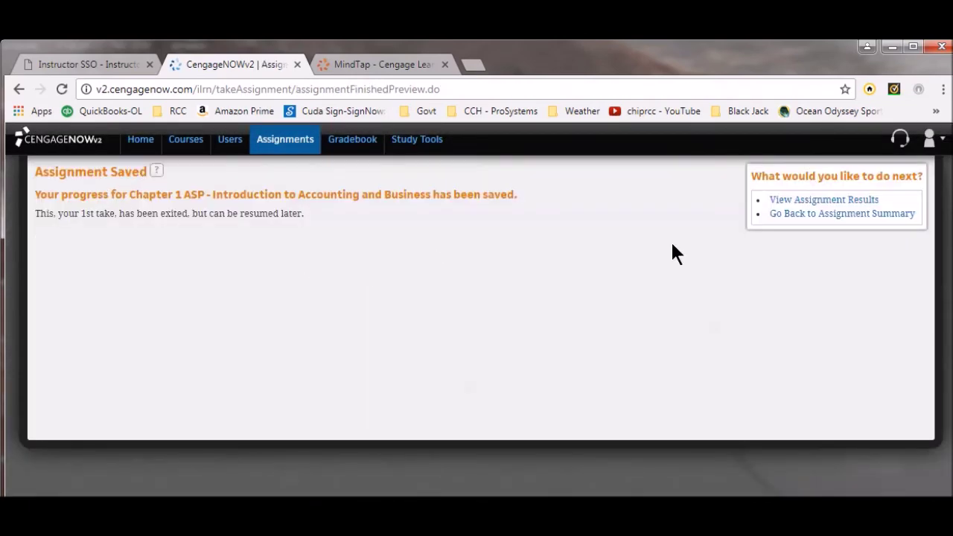
left_click(279, 143)
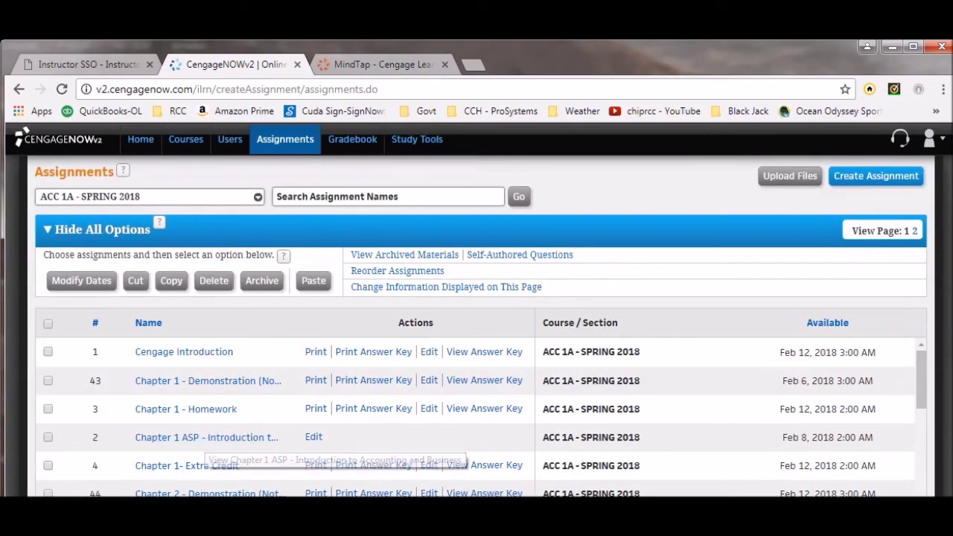
scroll(730, 418, "right", 6)
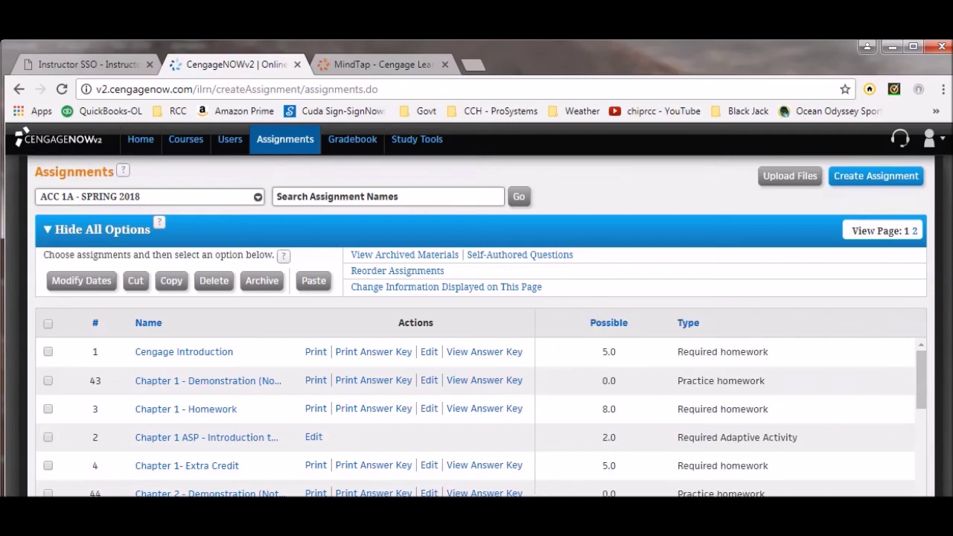
scroll(730, 417, "right", 5)
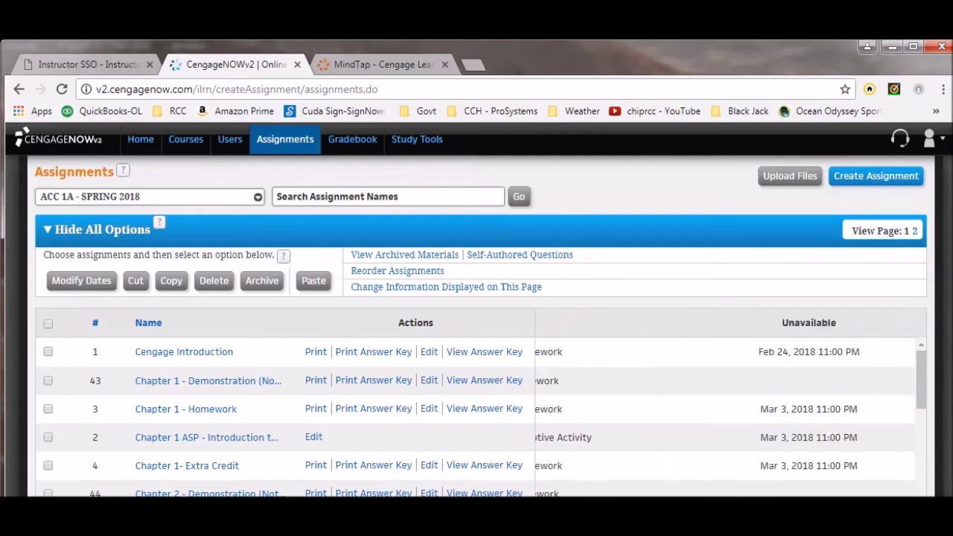
scroll(730, 417, "left", 10)
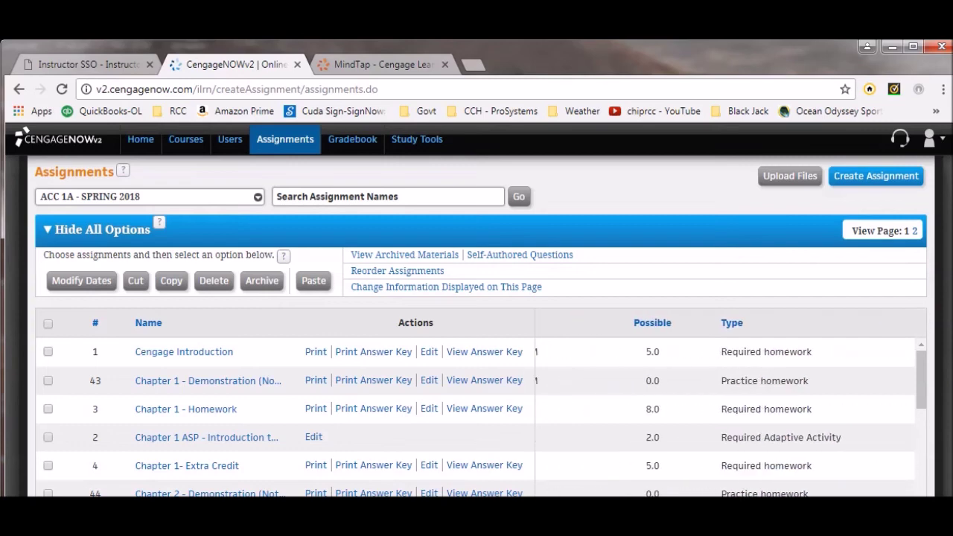
scroll(730, 417, "left", 3)
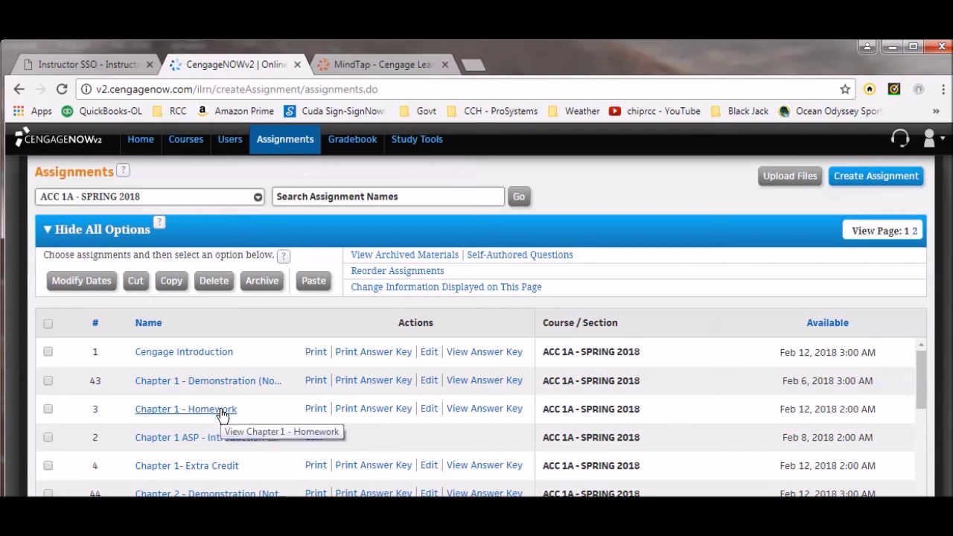
Preview the Chapter 1 - Homework assignment as a student and start it
left_click(222, 411)
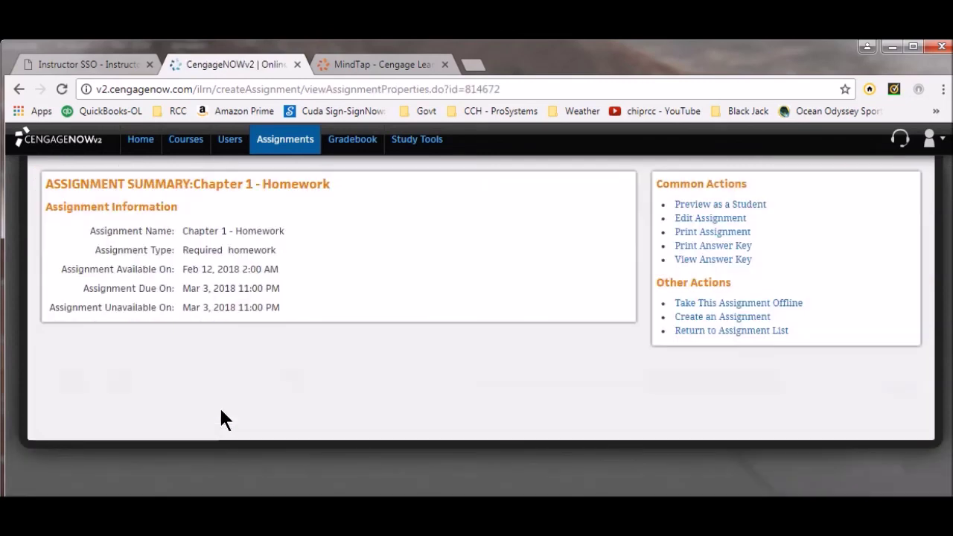
left_click(698, 207)
left_click(171, 417)
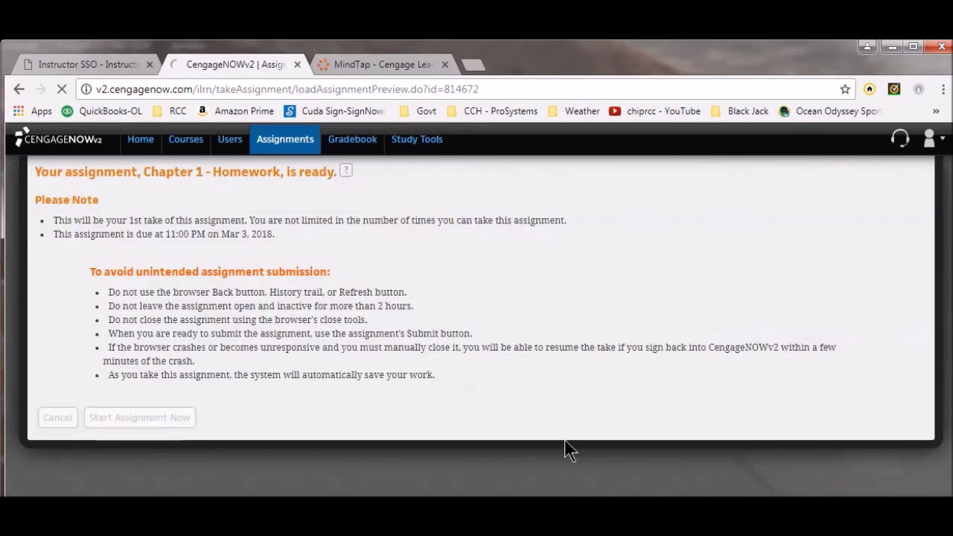